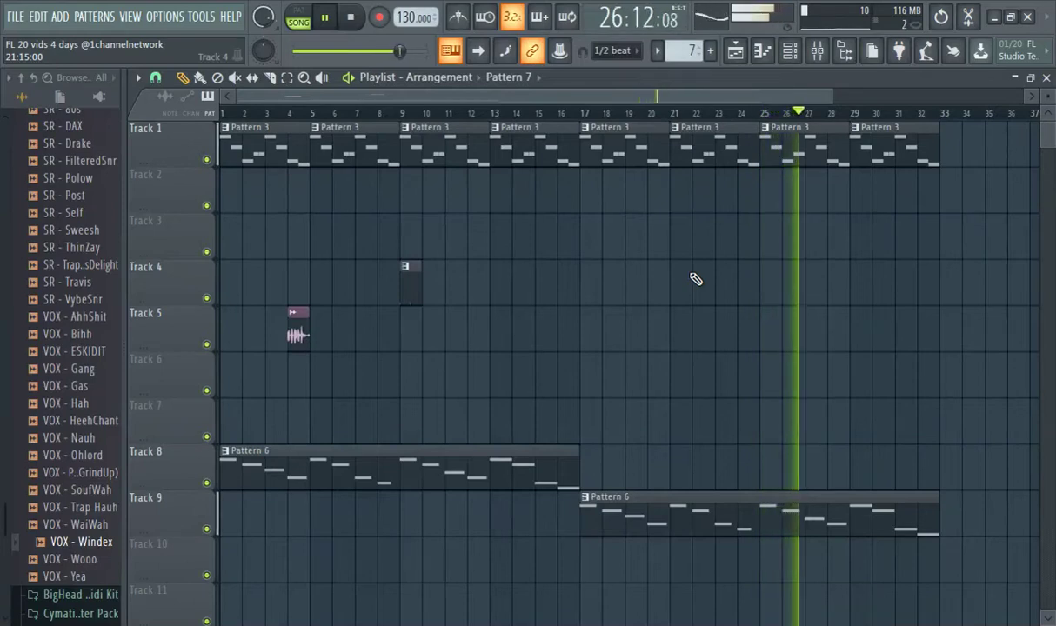
# Place a Pattern 7 clip at bar 1 of Track 9 and play the song from the start.
pyautogui.click(800, 51)
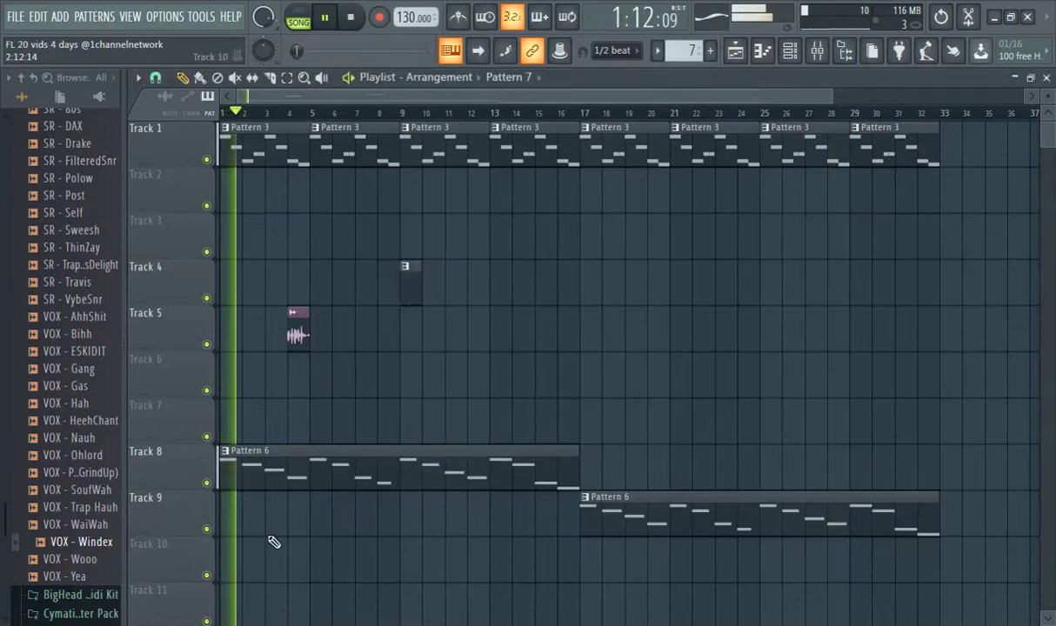
pyautogui.click(280, 520)
pyautogui.moveTo(296, 536); pyautogui.dragTo(228, 536)
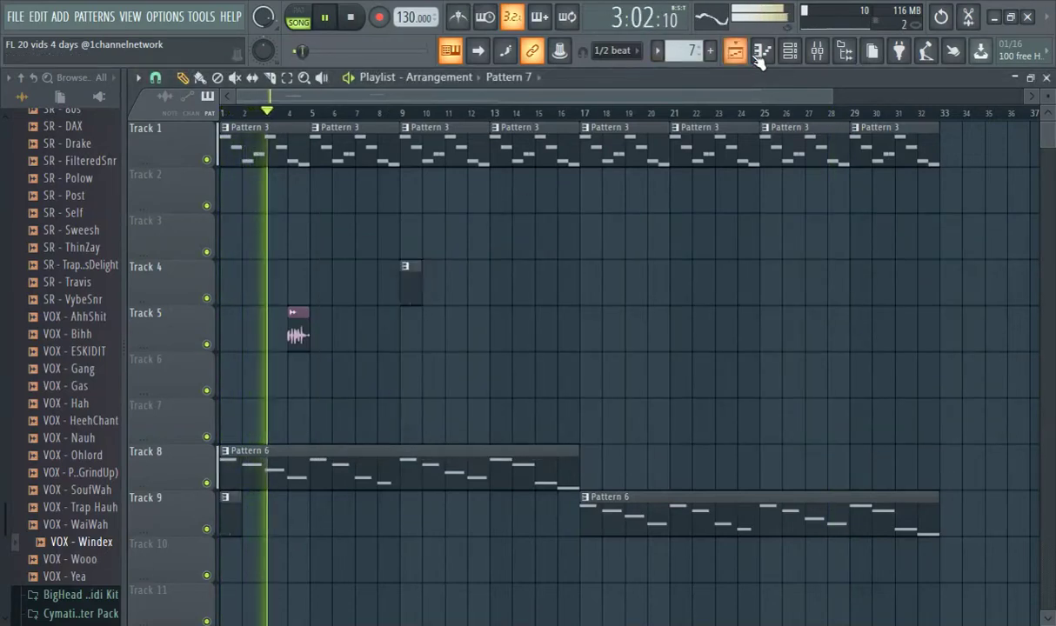
pyautogui.click(790, 55)
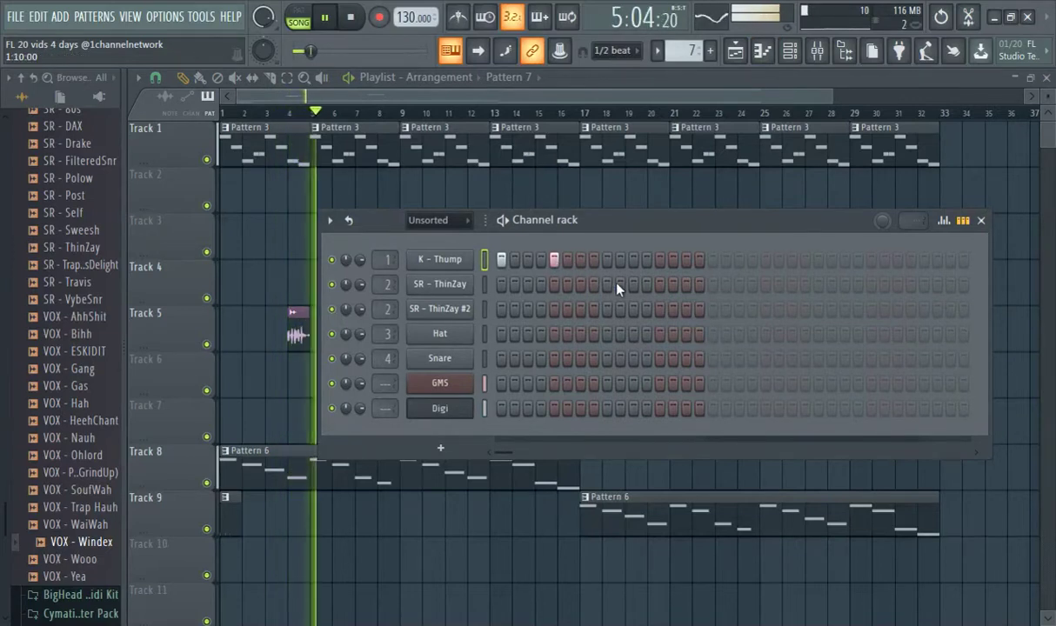
pyautogui.click(224, 113)
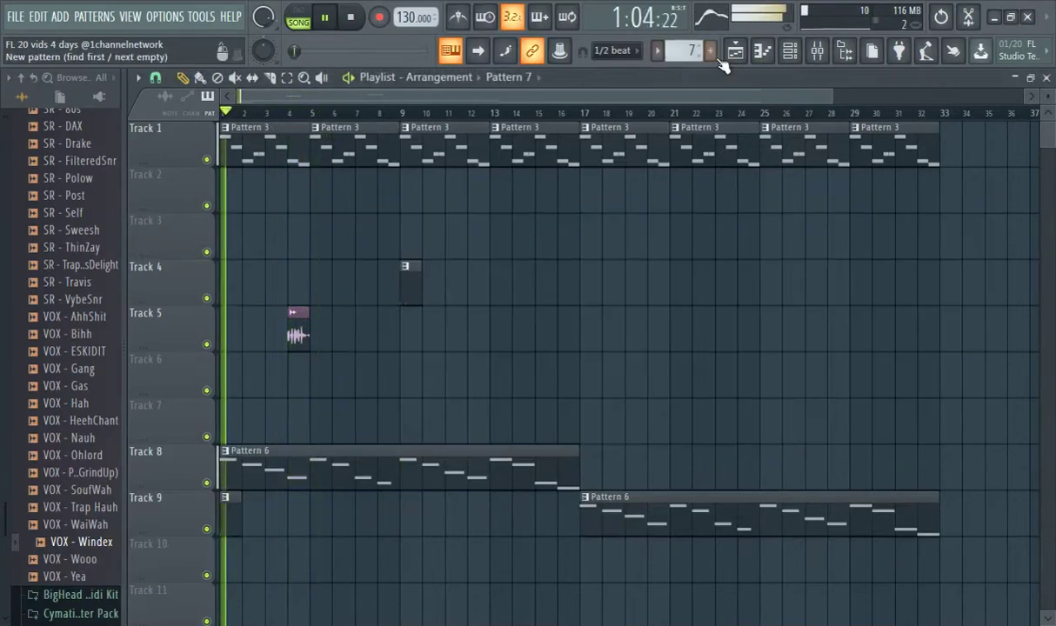
# In Pattern 7, add SR - ThinZay hits on steps 9 and 21 and K - Thump hits on steps 17 and 19, and play it.
pyautogui.click(792, 56)
pyautogui.click(607, 283)
pyautogui.click(712, 259)
pyautogui.click(739, 259)
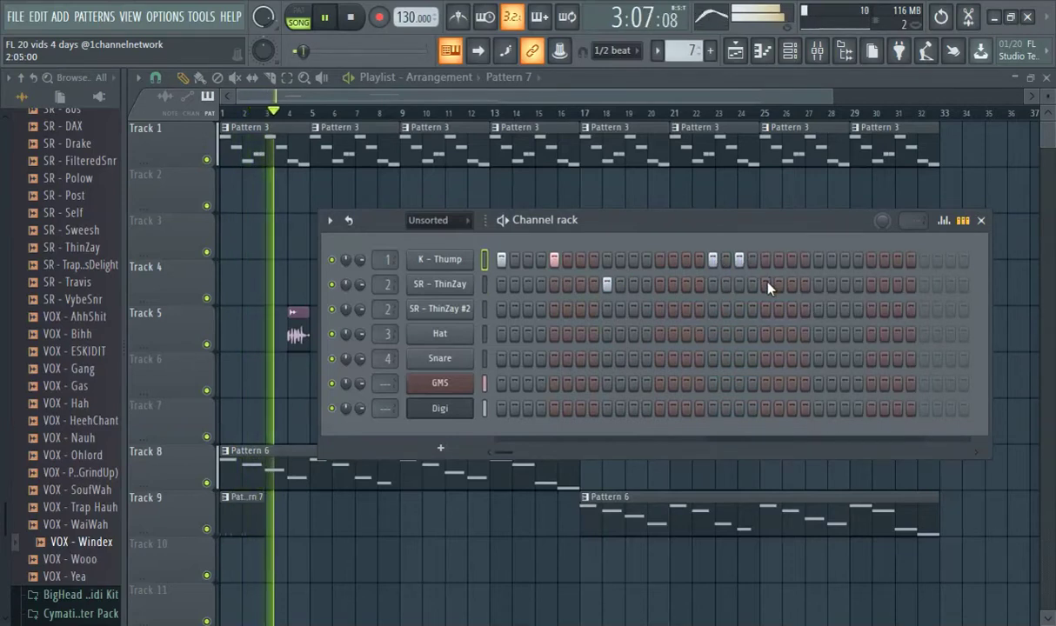
pyautogui.click(765, 283)
pyautogui.click(237, 116)
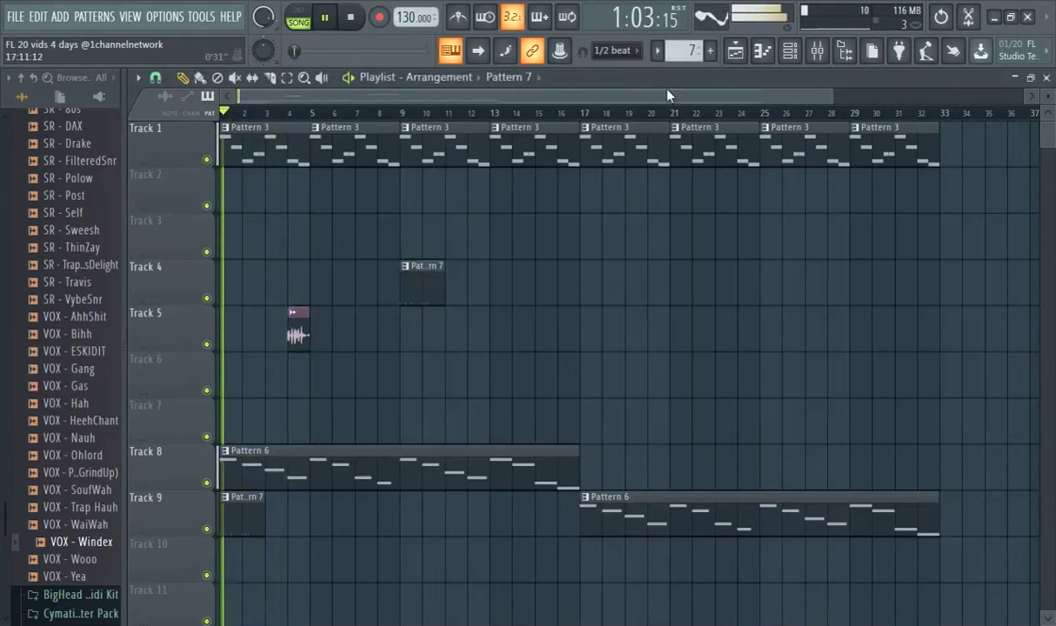
# Move the K - Thump hits on steps 17 and 19 to 21 and 23, and the SR - ThinZay hit on step 21 to 25.
pyautogui.click(789, 51)
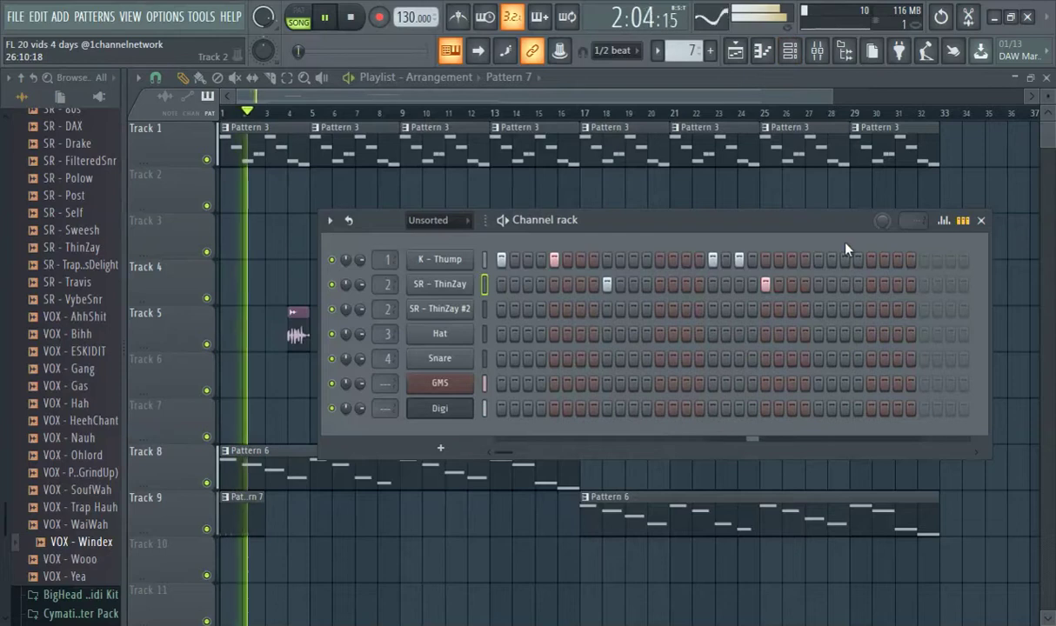
pyautogui.rightClick(714, 262)
pyautogui.rightClick(739, 261)
pyautogui.rightClick(767, 283)
pyautogui.click(765, 259)
pyautogui.click(791, 260)
pyautogui.click(818, 284)
pyautogui.click(223, 113)
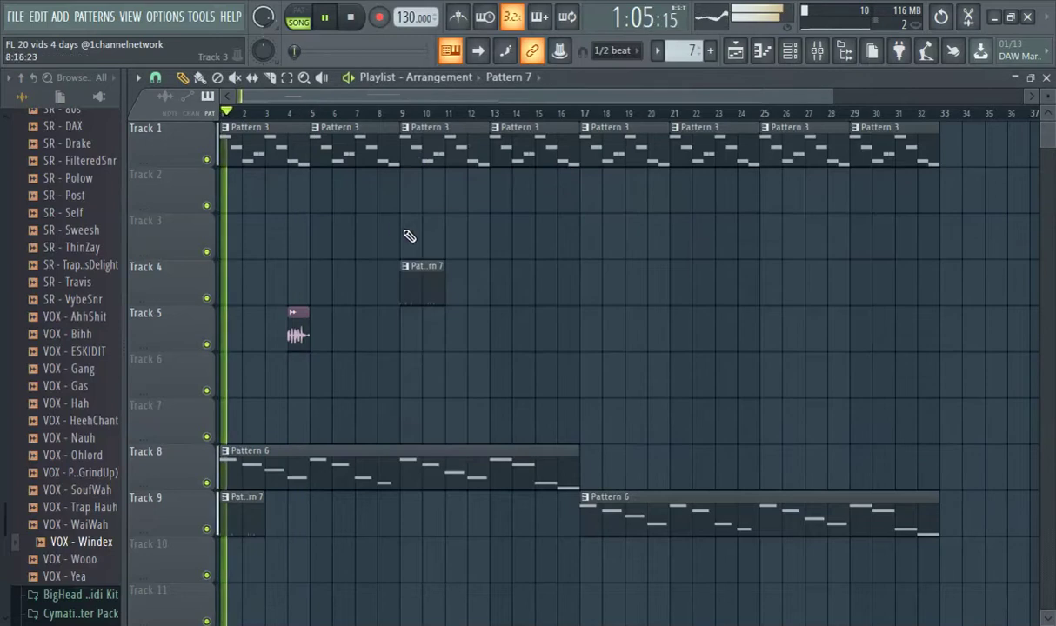
# Try the last K - Thump hit on step 22 while playing from the start, and return it to step 23.
pyautogui.click(789, 50)
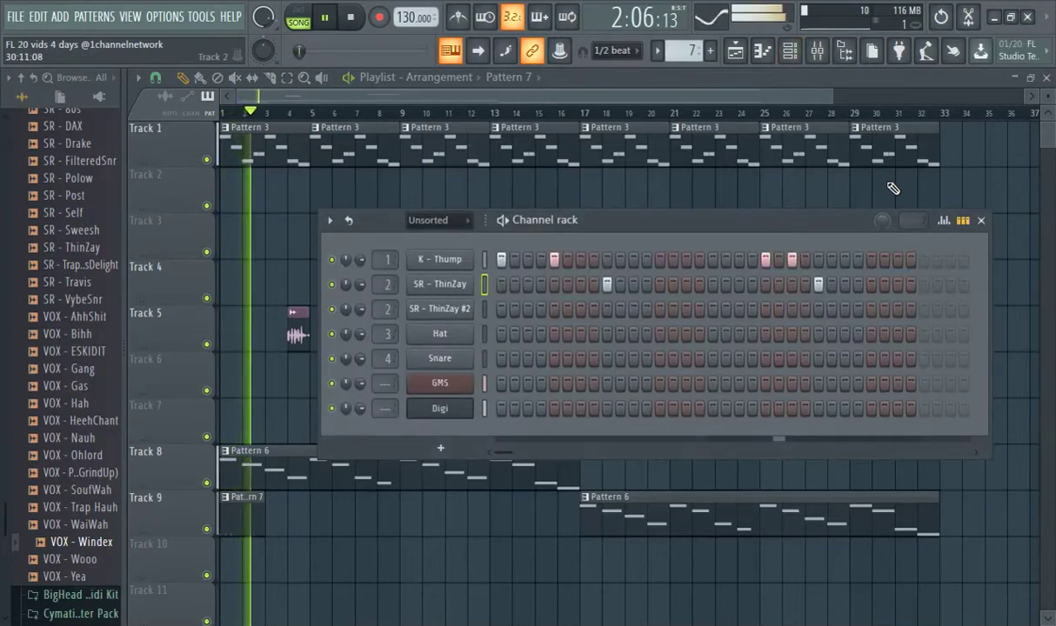
pyautogui.rightClick(792, 262)
pyautogui.click(779, 260)
pyautogui.click(224, 113)
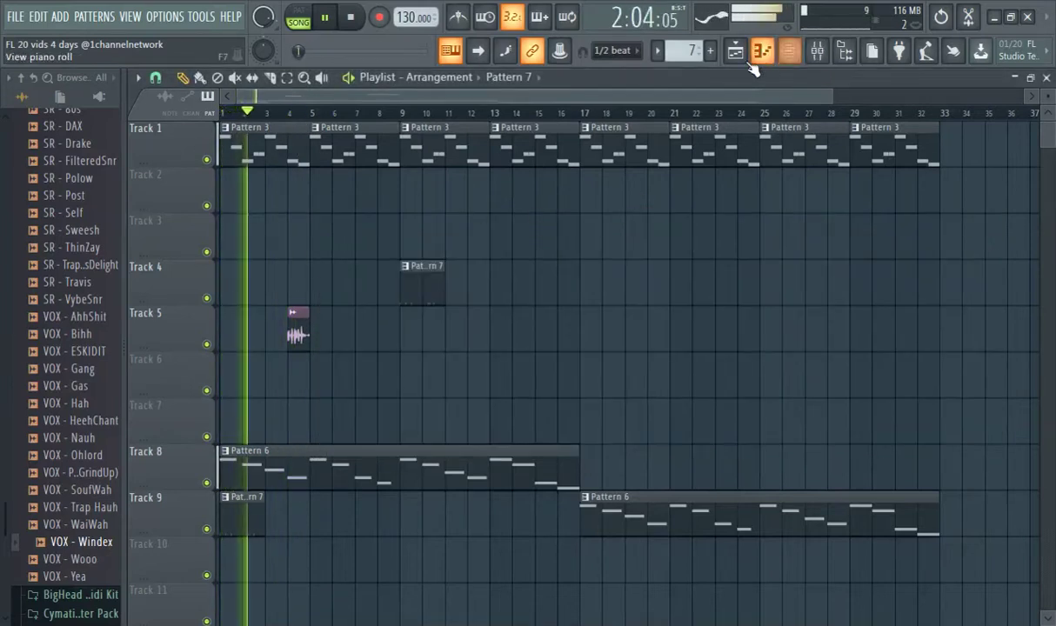
pyautogui.click(790, 52)
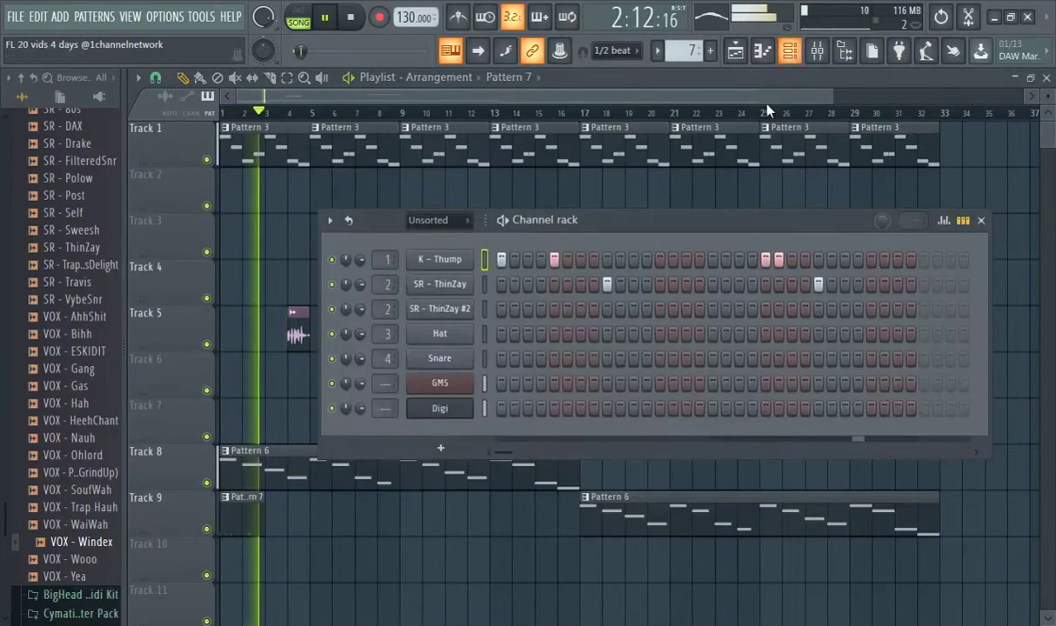
pyautogui.click(791, 260)
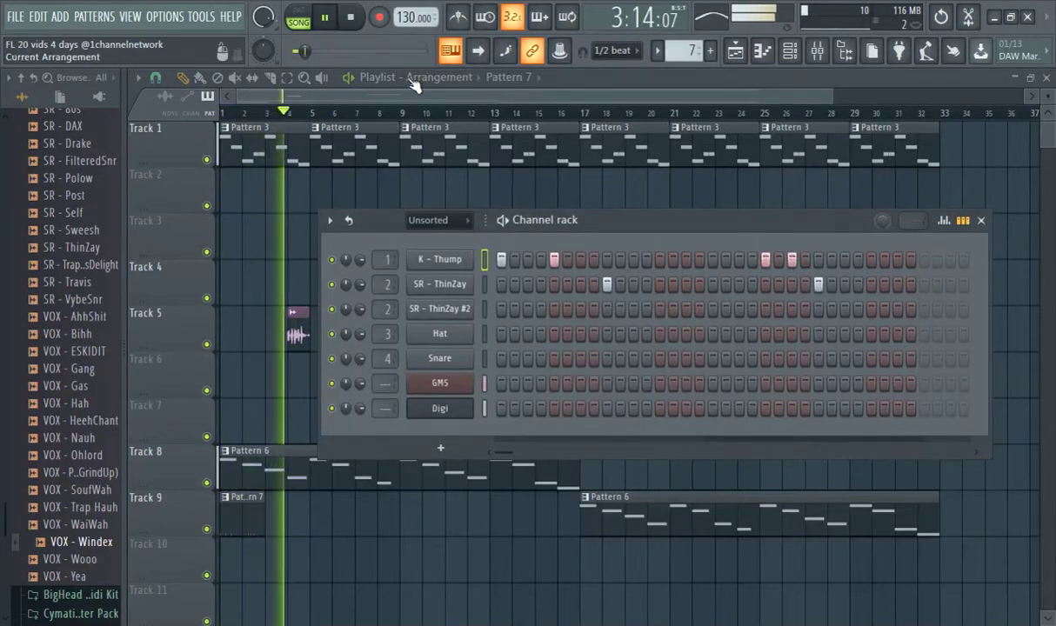
# Nudge the second K - Thump note of bar 2 slightly earlier, off the grid, in the piano roll.
pyautogui.click(768, 59)
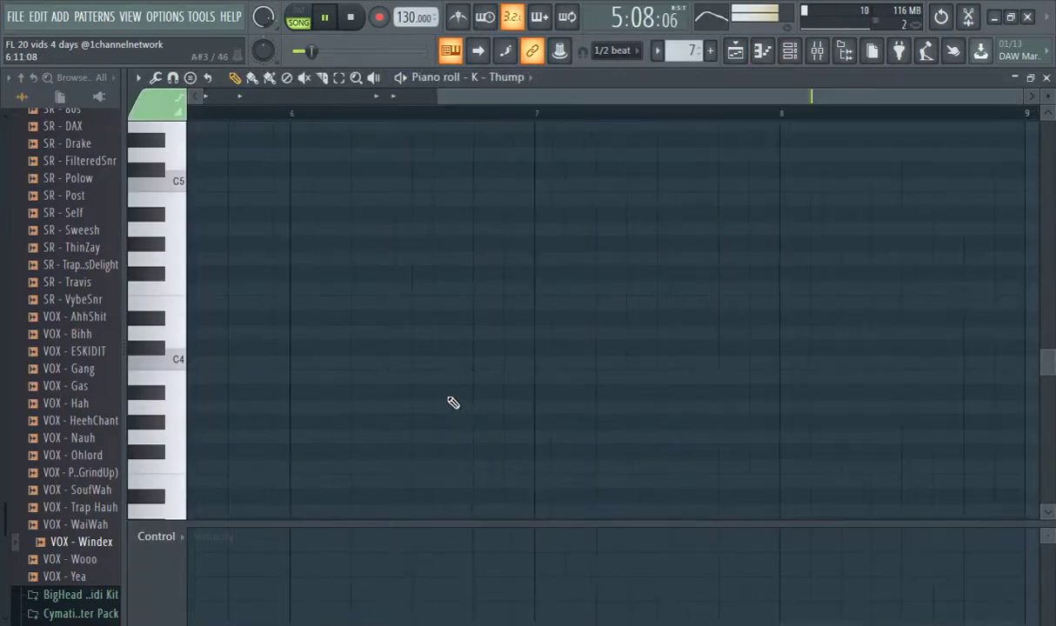
pyautogui.scroll(2, 419, 322)
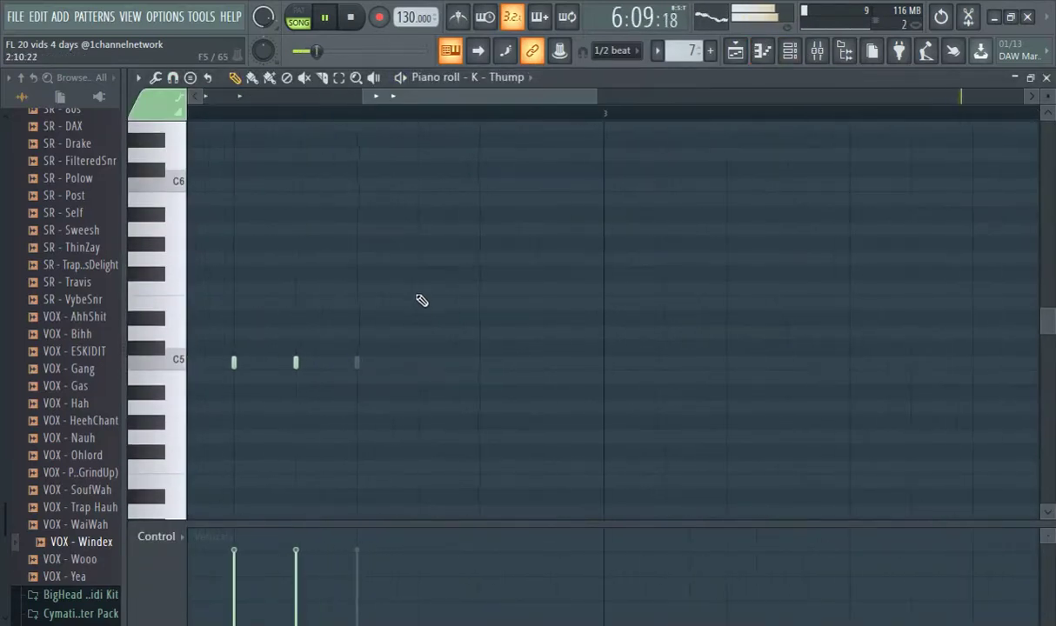
pyautogui.moveTo(429, 96); pyautogui.dragTo(132, 195)
pyautogui.scroll(-1, 358, 163)
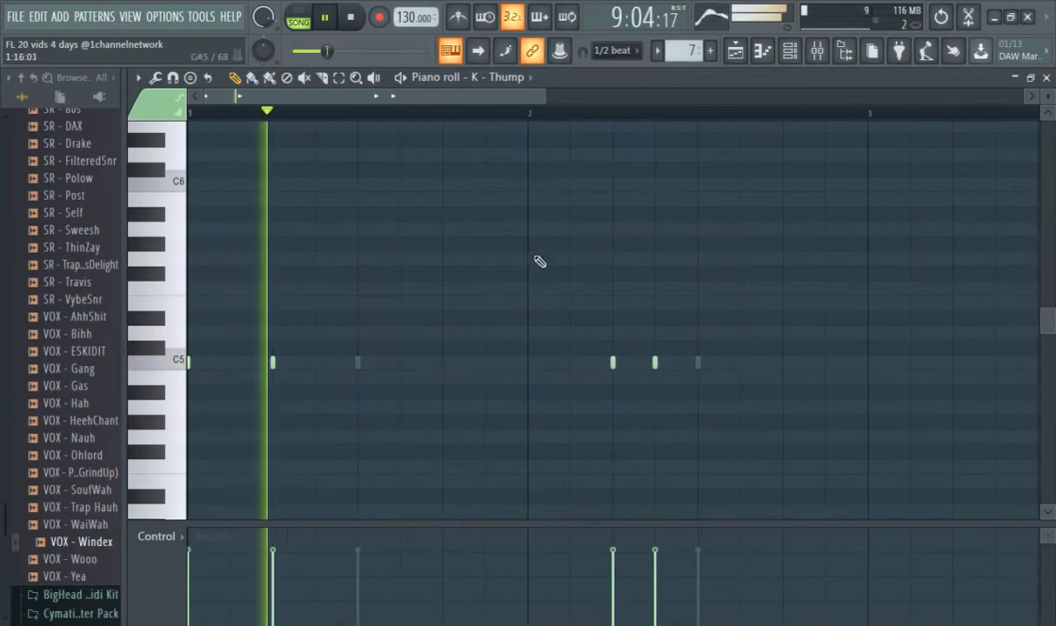
pyautogui.scroll(2, 687, 291)
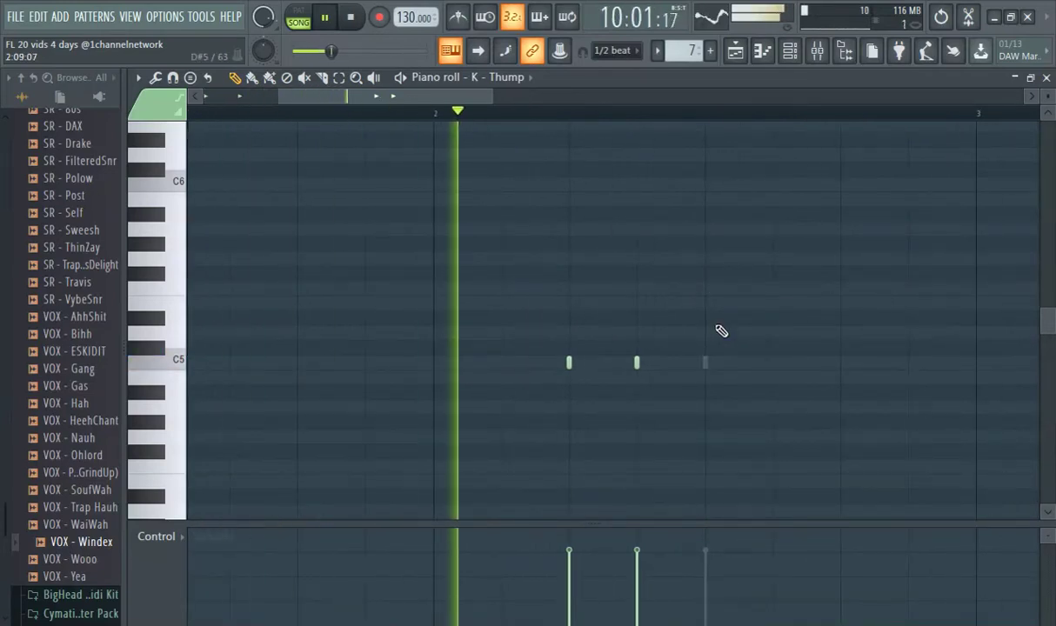
pyautogui.scroll(2, 637, 366)
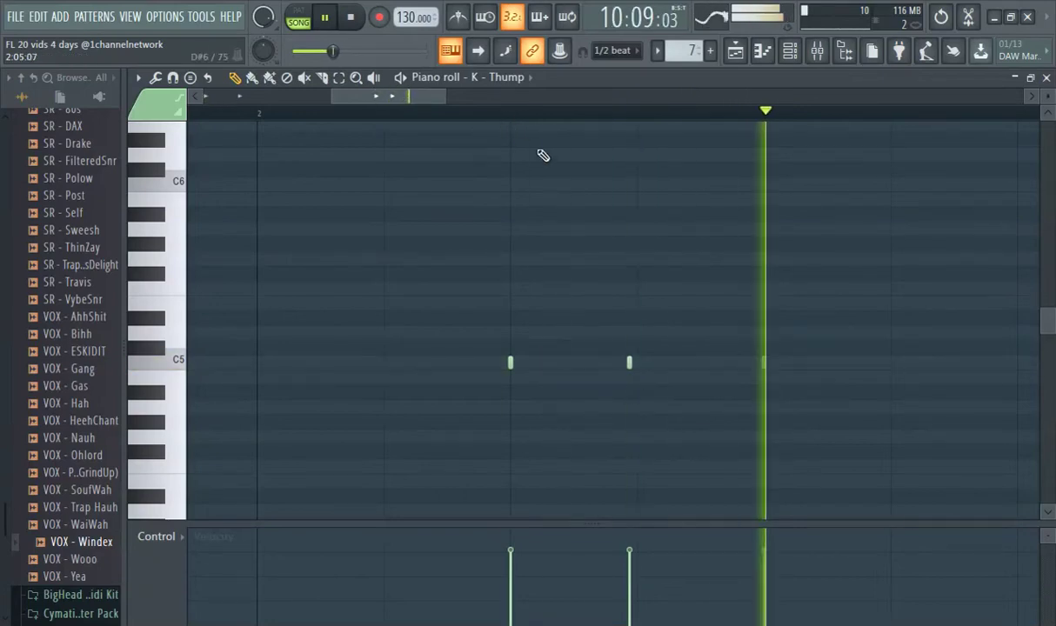
pyautogui.scroll(-3, 609, 305)
# Extend the Track 4 Pattern 7 clip to nearly bar 13 and duplicate its K - Thump notes into bars 3 and 4.
pyautogui.click(735, 50)
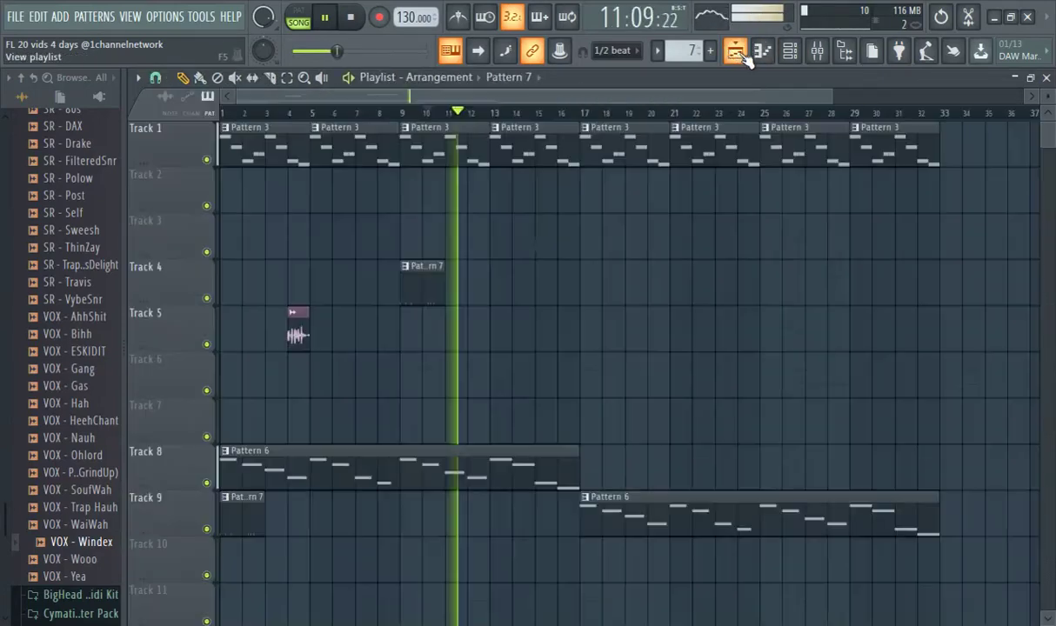
pyautogui.moveTo(446, 299); pyautogui.dragTo(483, 290)
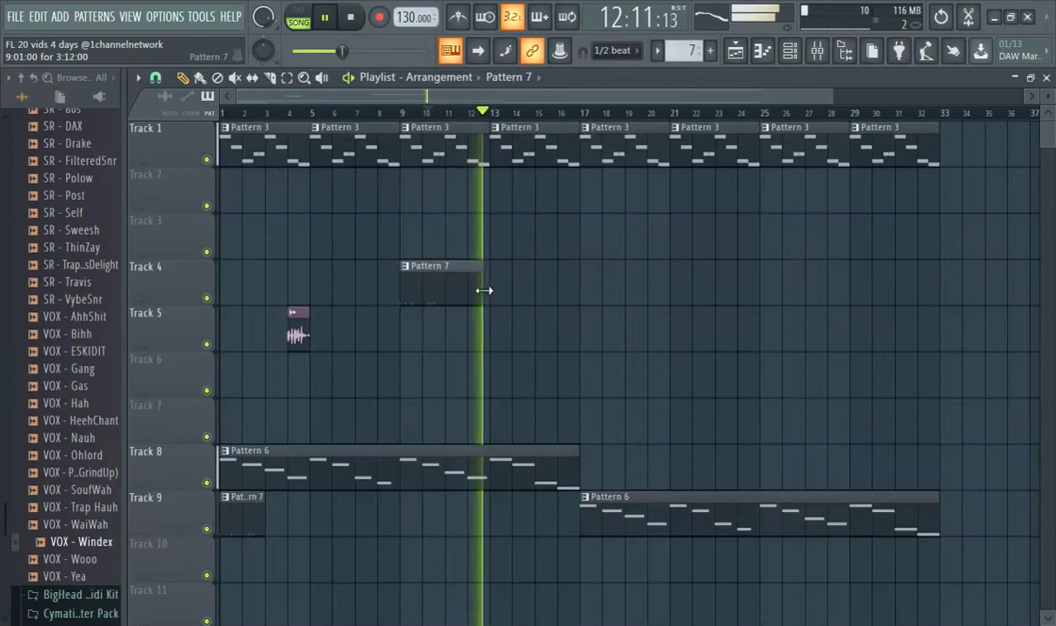
pyautogui.doubleClick(472, 289)
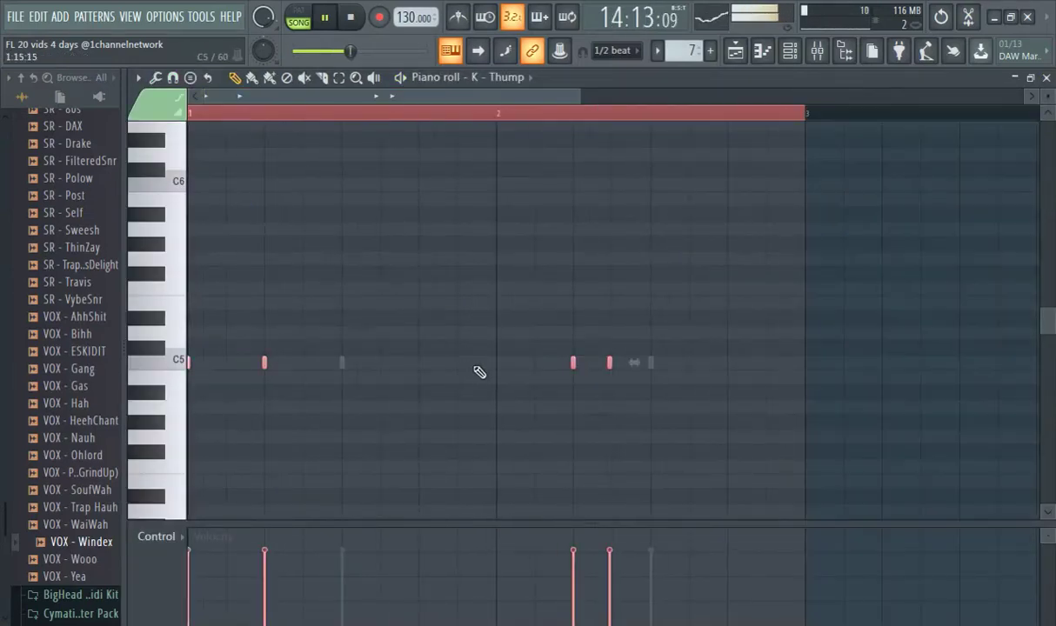
pyautogui.hotkey('ctrl', 'b')
pyautogui.scroll(-2, 637, 348)
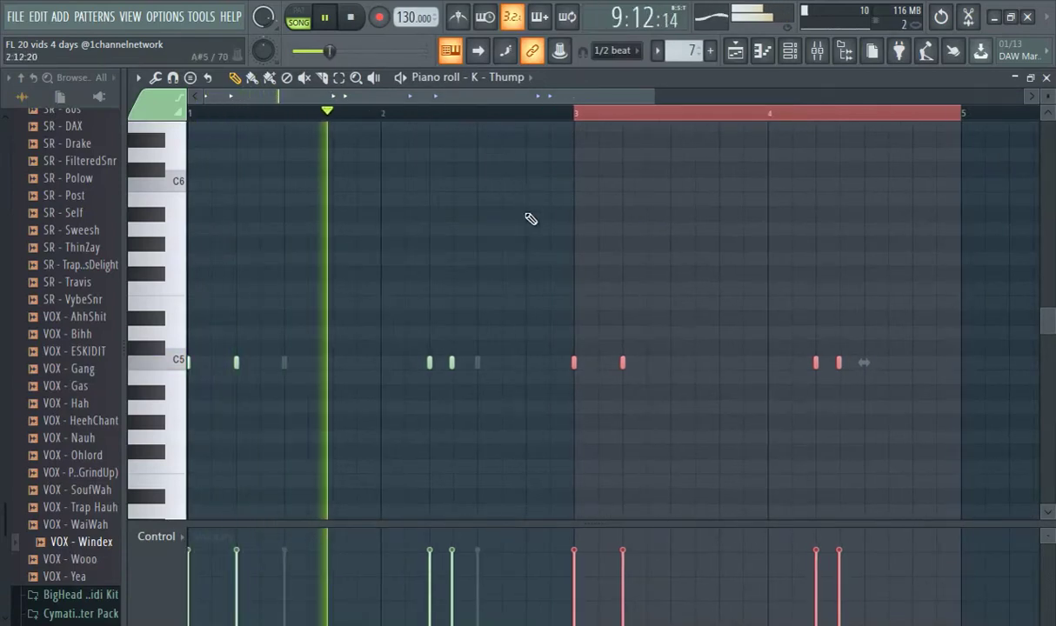
pyautogui.scroll(2, 498, 103)
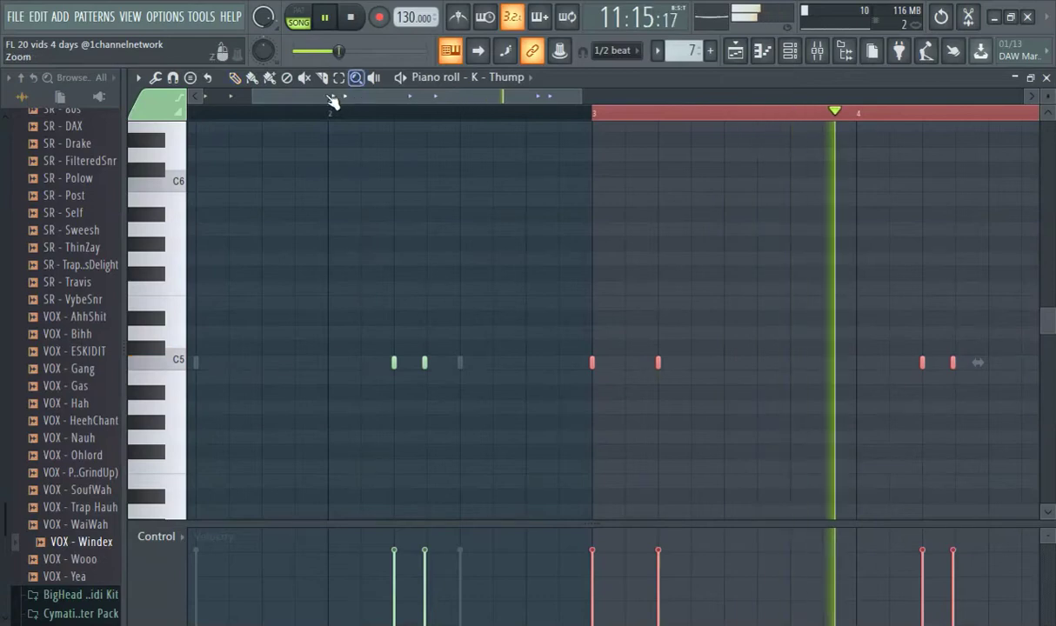
pyautogui.moveTo(330, 97); pyautogui.dragTo(146, 115)
pyautogui.click(214, 115)
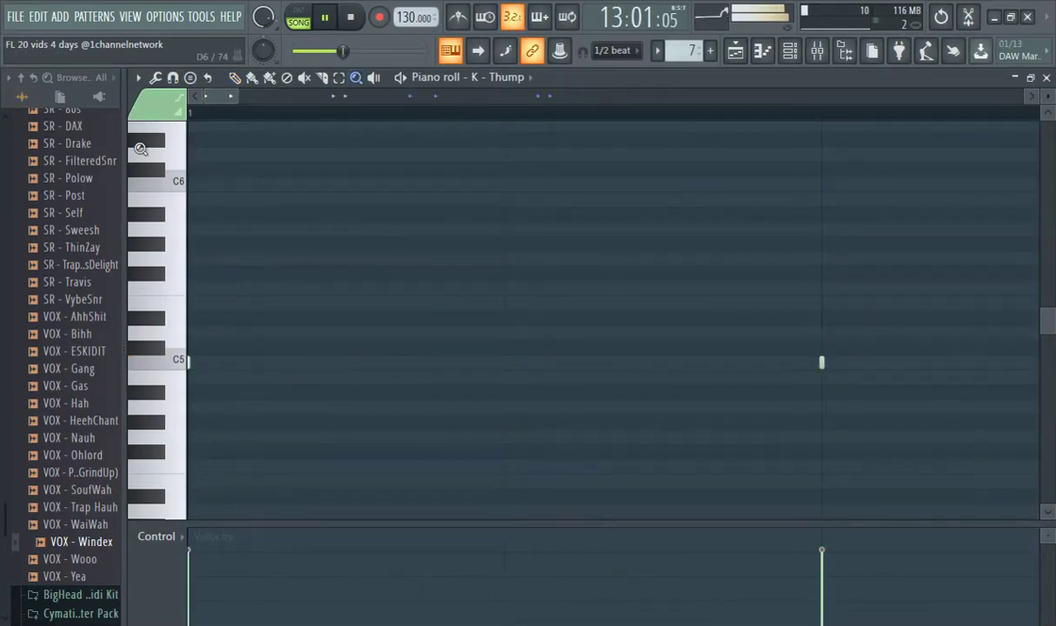
pyautogui.rightClick(473, 213)
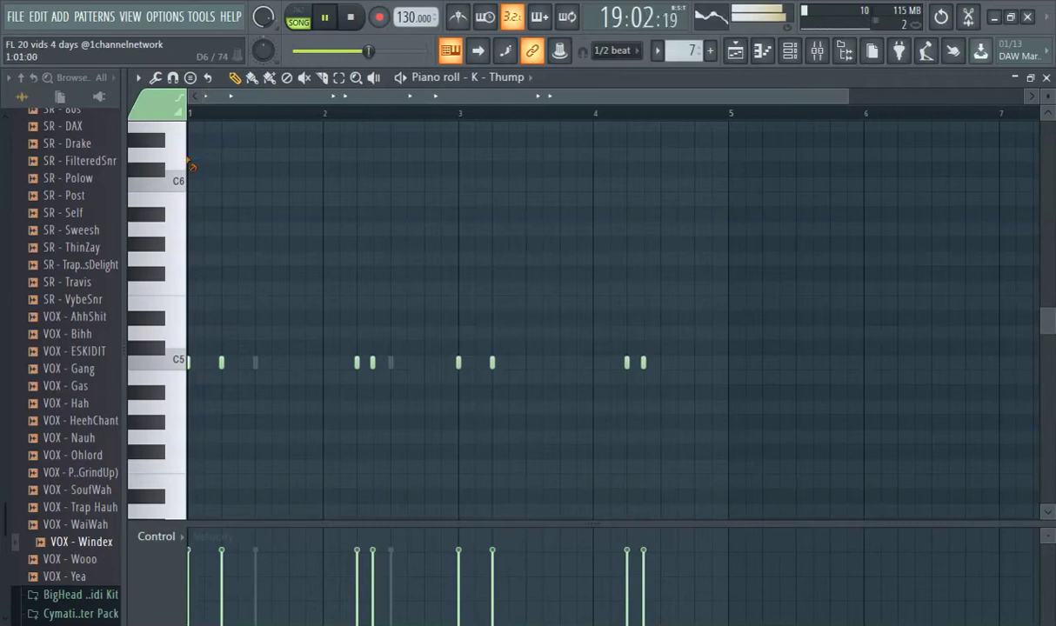
pyautogui.click(193, 114)
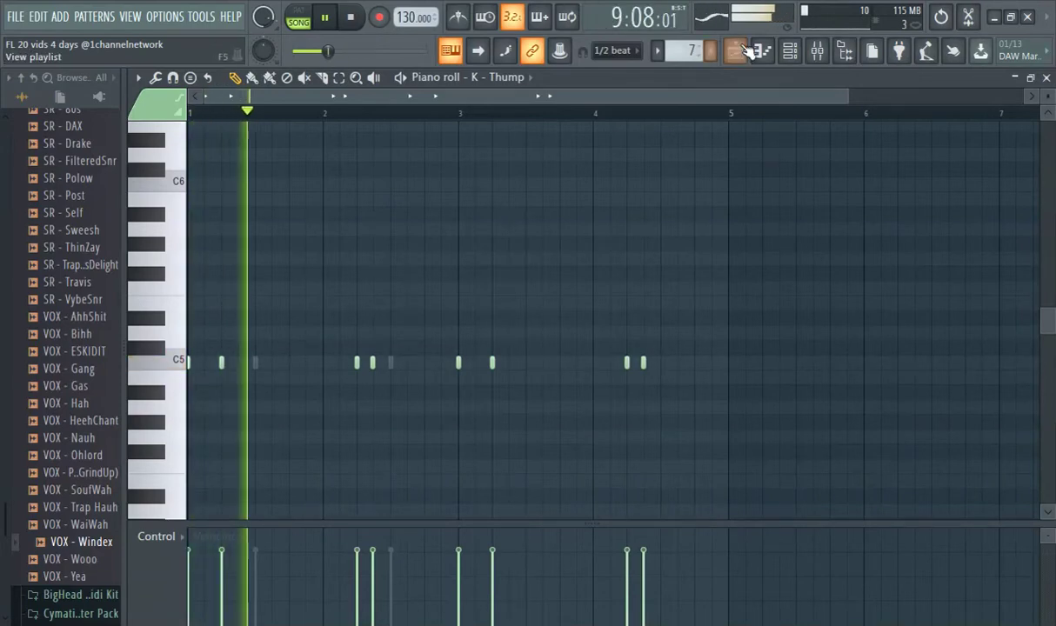
# Load Fruity Parametric EQ 2 into the first effect slot of mixer Insert 1.
pyautogui.click(824, 55)
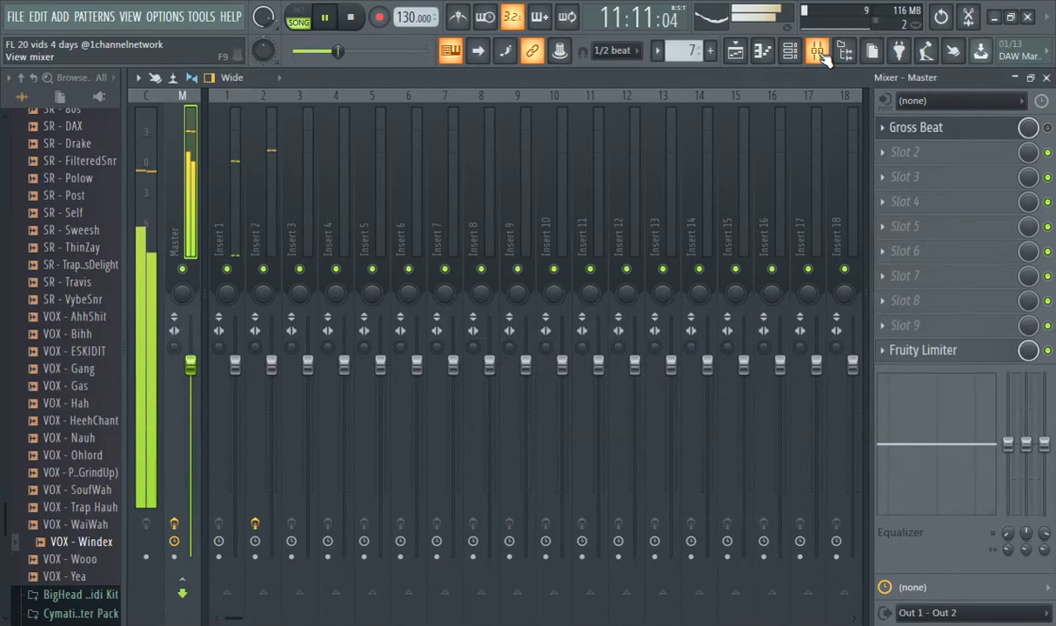
pyautogui.click(226, 181)
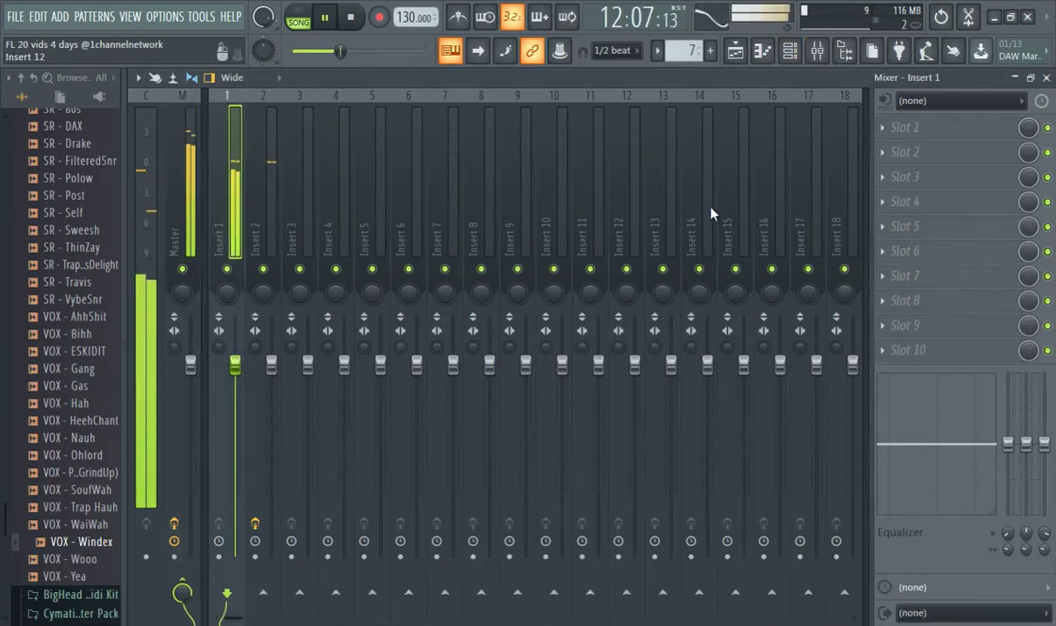
pyautogui.click(895, 135)
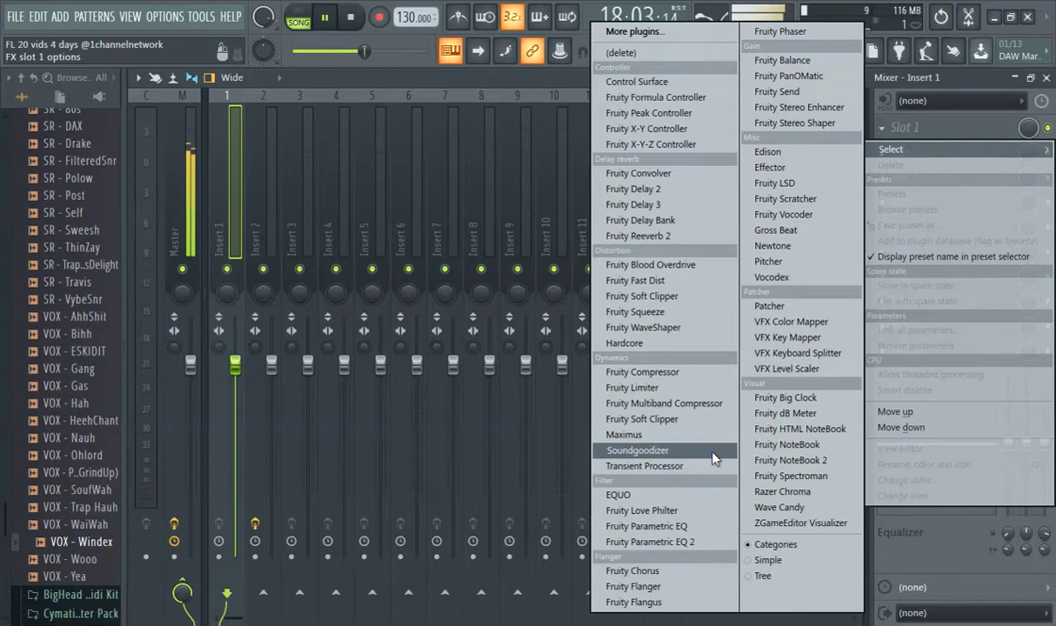
pyautogui.click(685, 540)
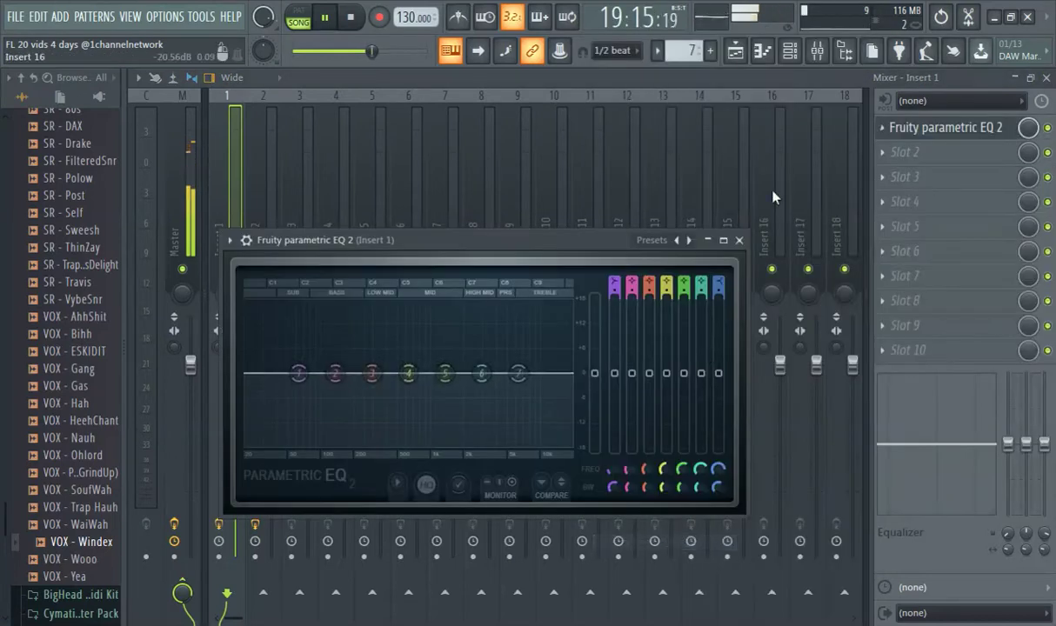
# Play the song from the start and check the Fruity Reeverb 2 effect on mixer Insert 2.
pyautogui.click(756, 52)
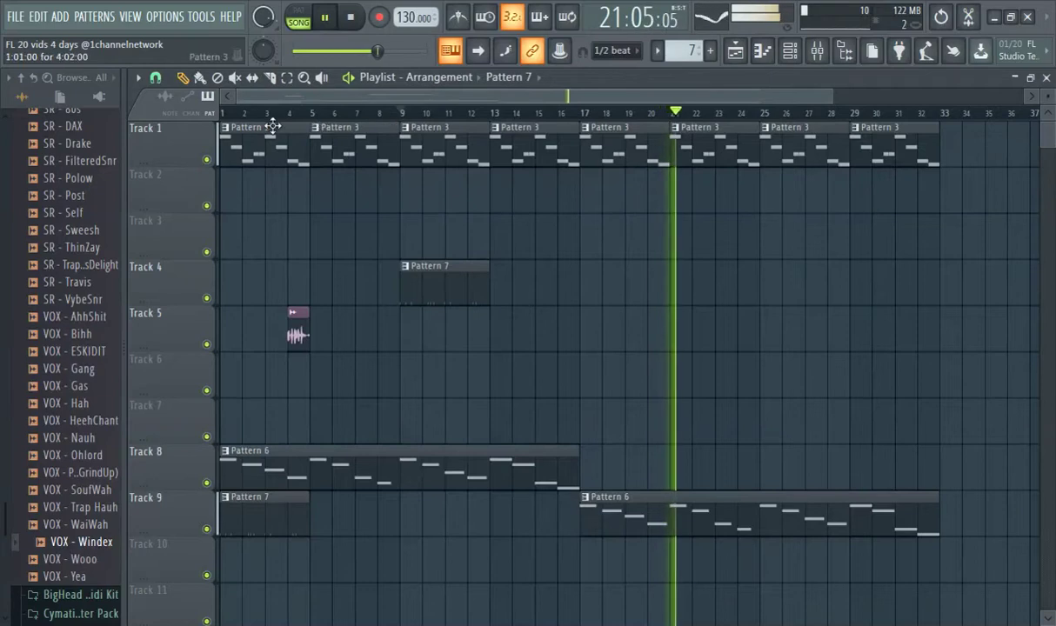
pyautogui.click(817, 50)
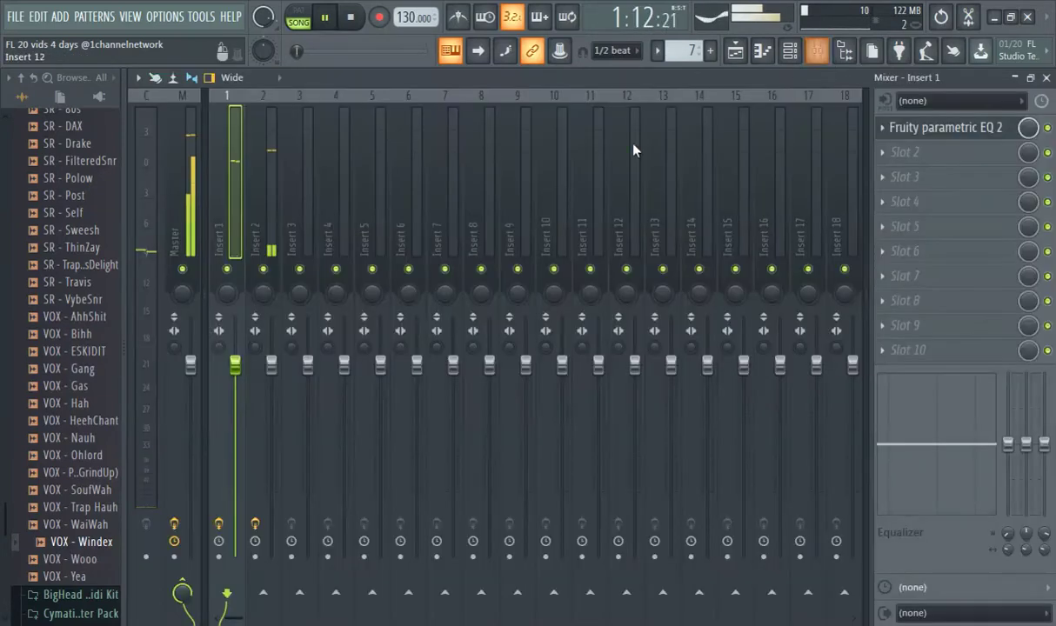
pyautogui.click(272, 150)
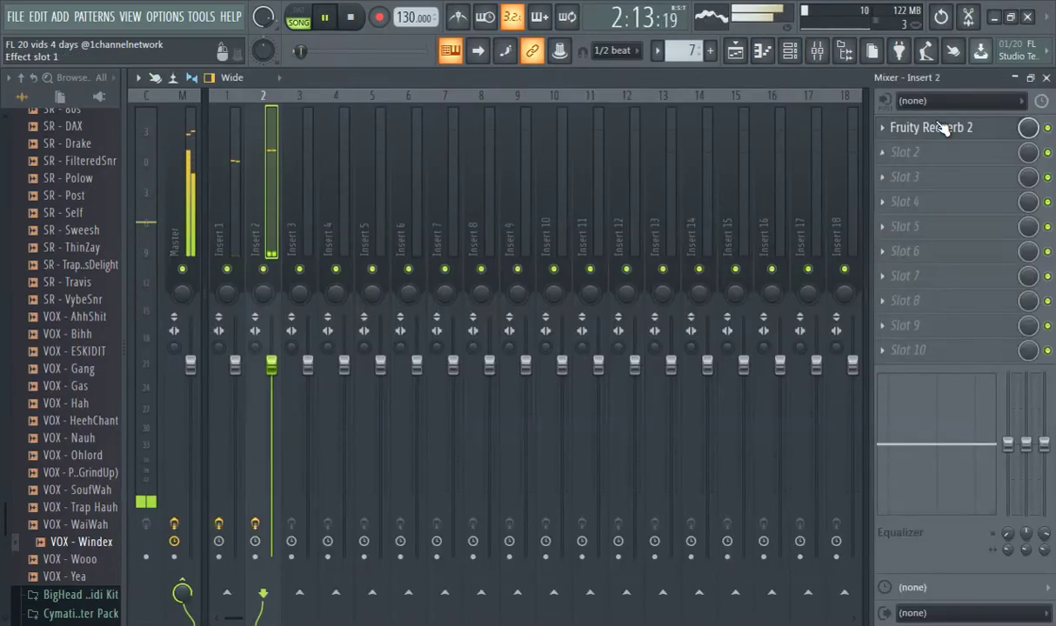
pyautogui.click(939, 128)
pyautogui.click(939, 136)
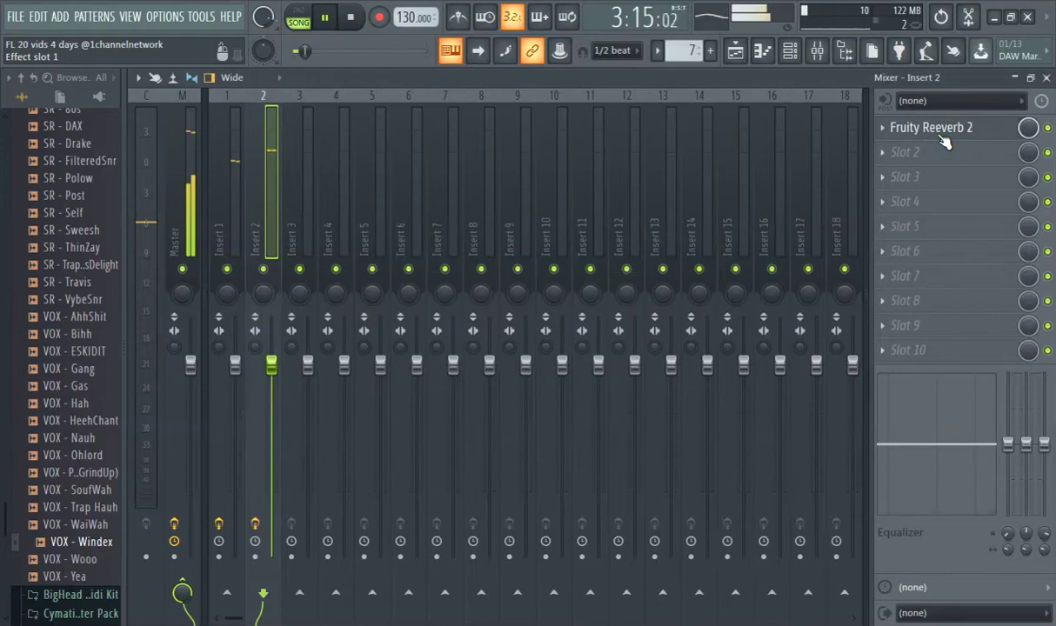
# In the Insert 1 Parametric EQ 2, boost band 1 by 5.3 dB at 70 Hz, raise band 2 slightly near 141 Hz, and cut band 7.
pyautogui.click(235, 155)
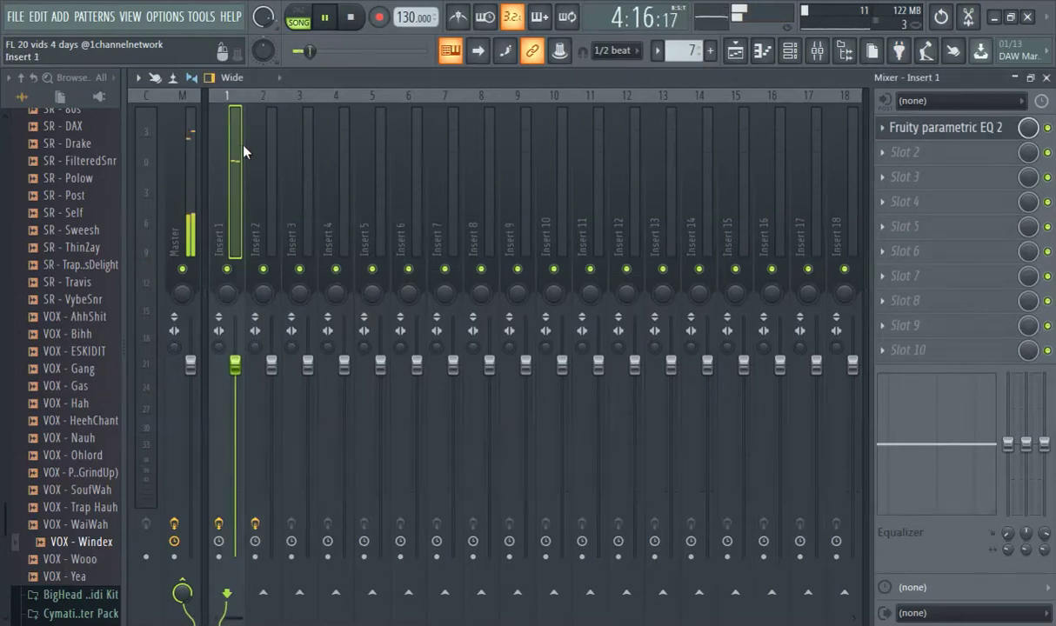
pyautogui.click(915, 139)
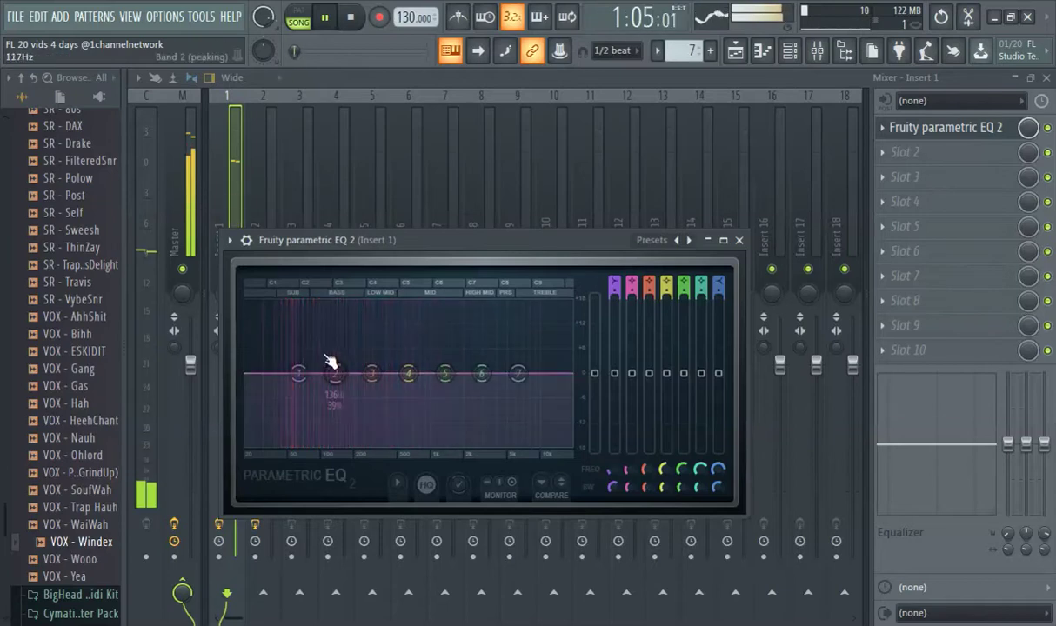
pyautogui.moveTo(337, 368); pyautogui.dragTo(340, 361)
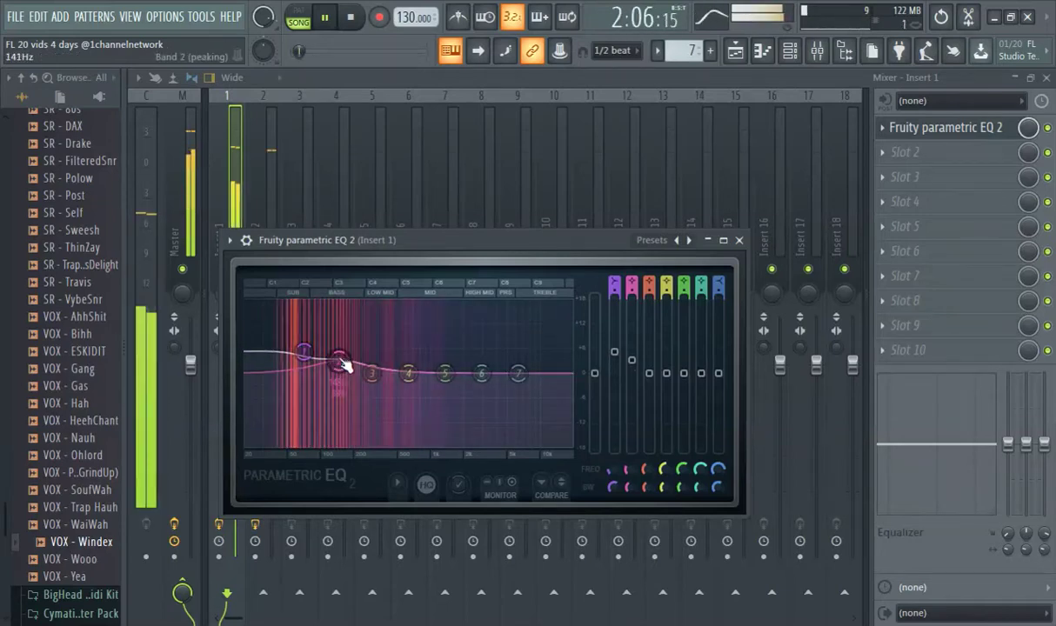
pyautogui.moveTo(518, 374); pyautogui.dragTo(514, 419)
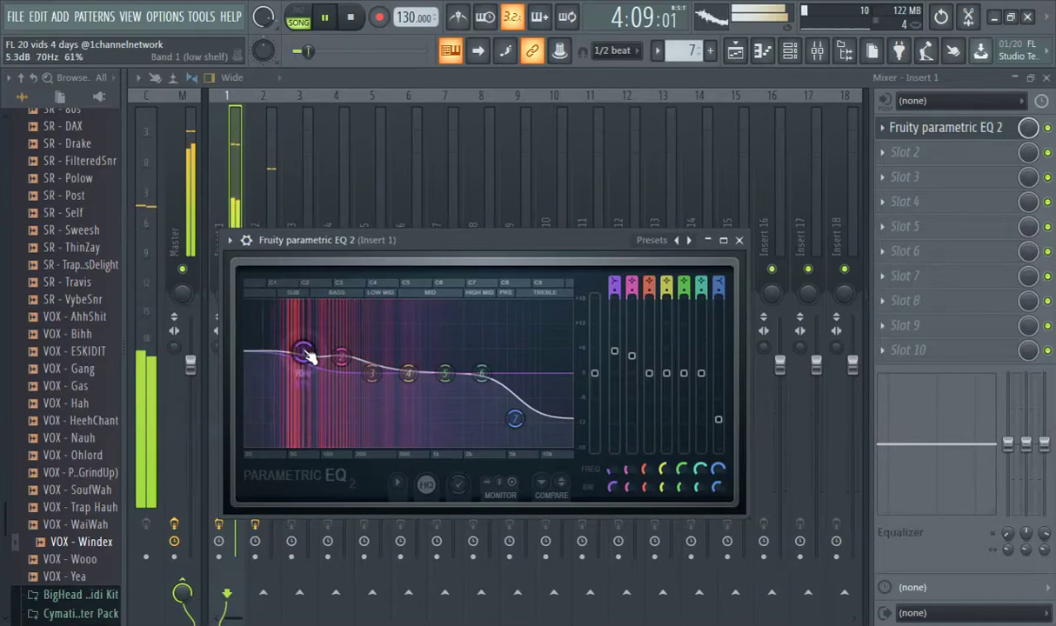
# Load the SR - Trap..sDelight sample onto the snare channel in the channel rack and play the song from the start.
pyautogui.click(741, 52)
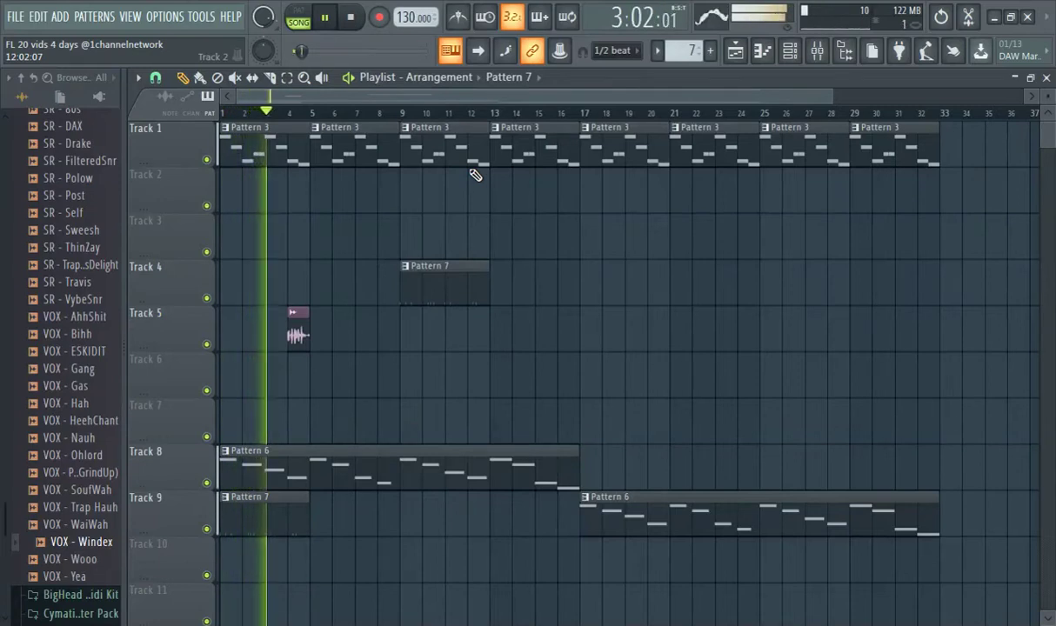
pyautogui.click(52, 264)
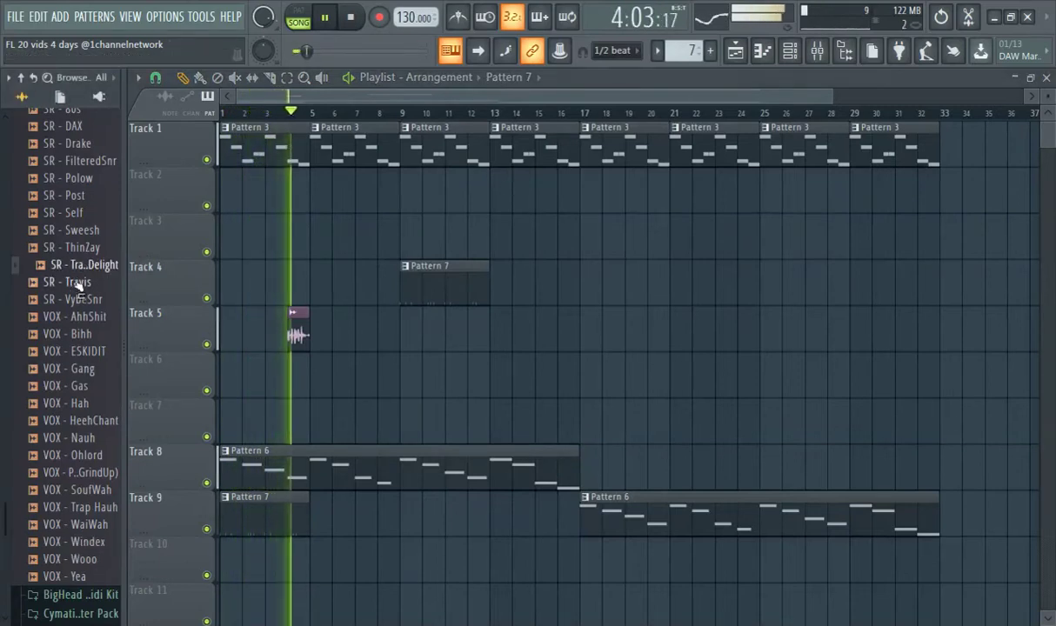
pyautogui.click(790, 51)
pyautogui.moveTo(84, 264); pyautogui.dragTo(444, 288)
pyautogui.click(223, 113)
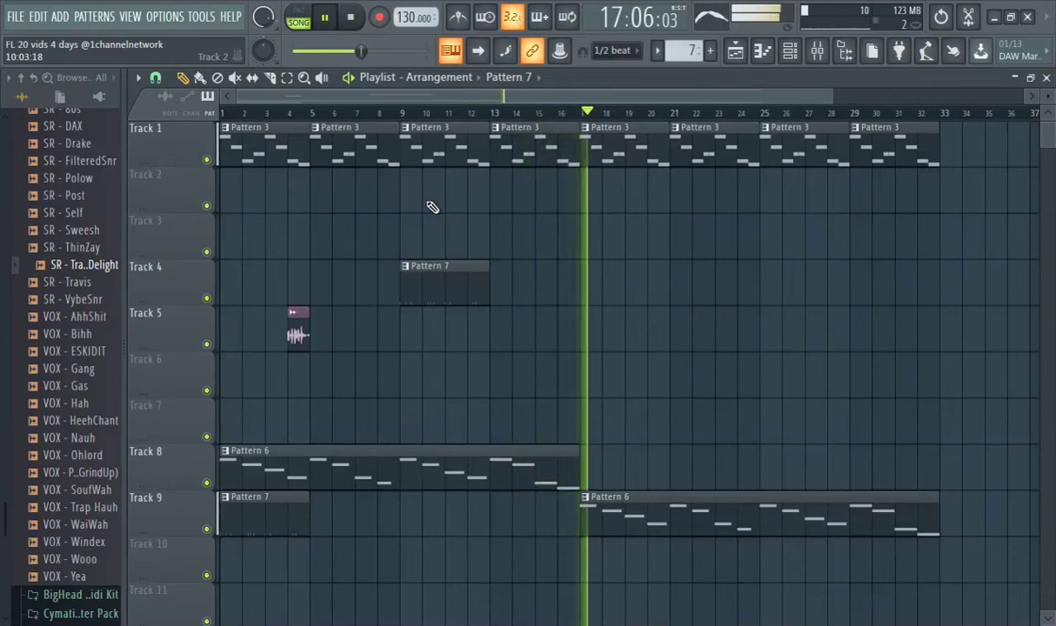
pyautogui.click(222, 113)
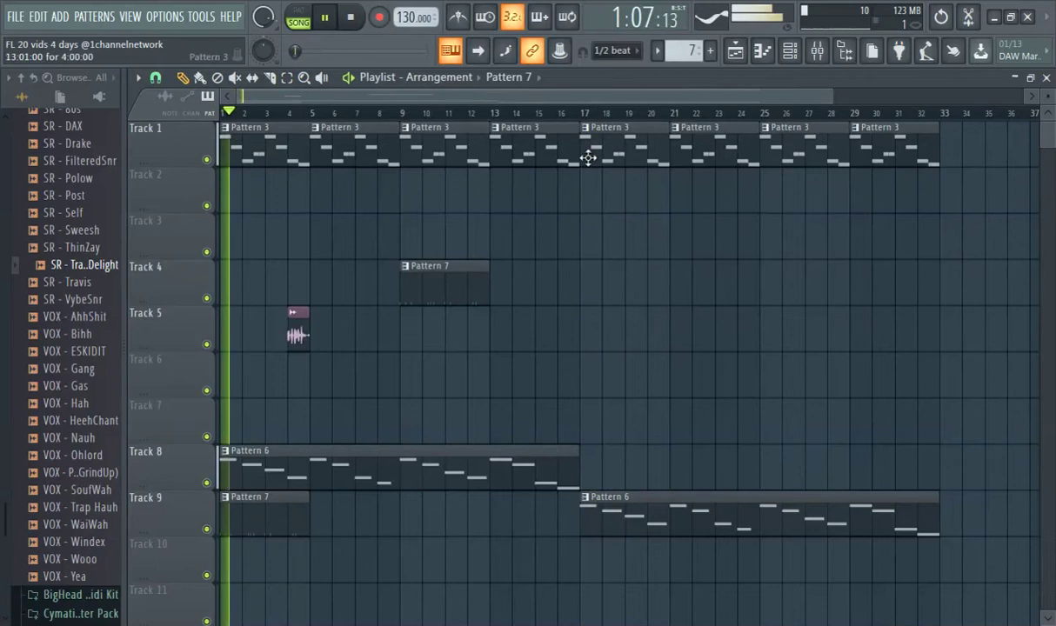
# Lower the mixer Insert 2 level slightly and disable its Fruity Reeverb 2 effect.
pyautogui.click(816, 53)
pyautogui.click(257, 152)
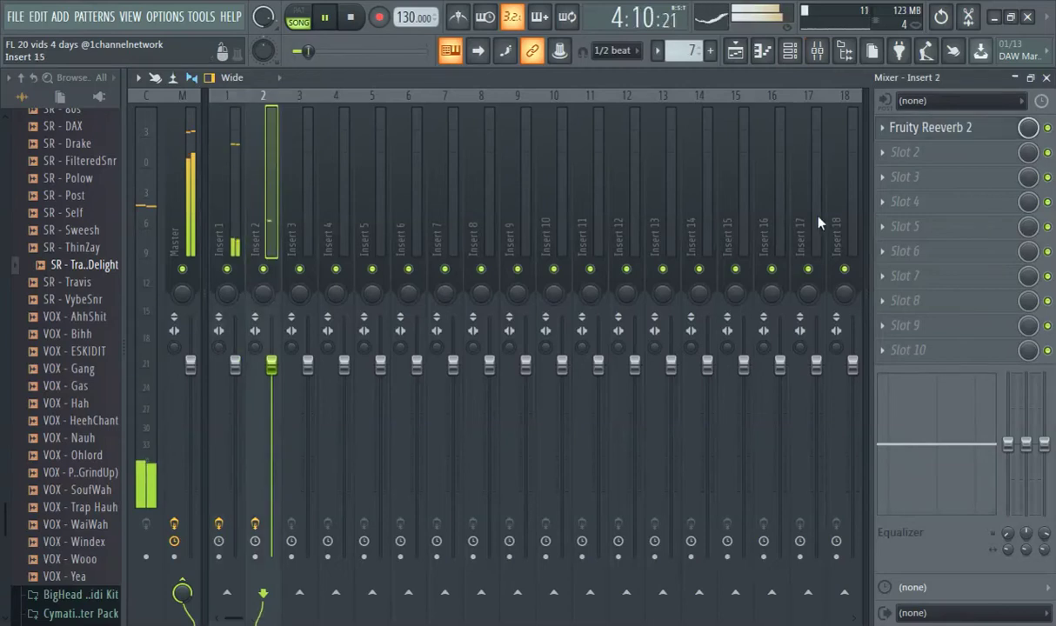
pyautogui.click(927, 127)
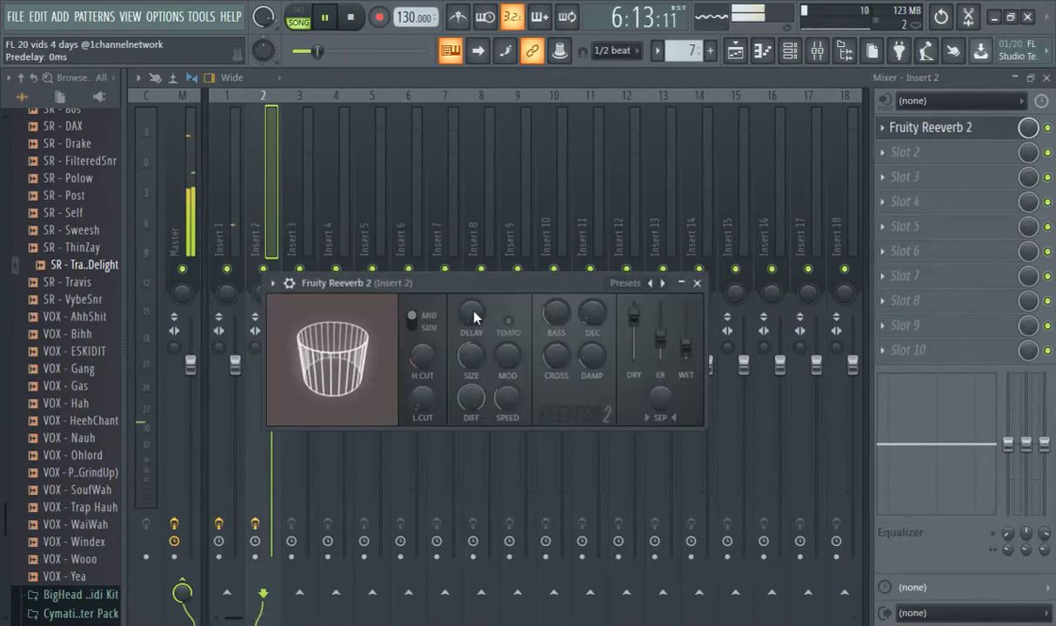
pyautogui.click(735, 51)
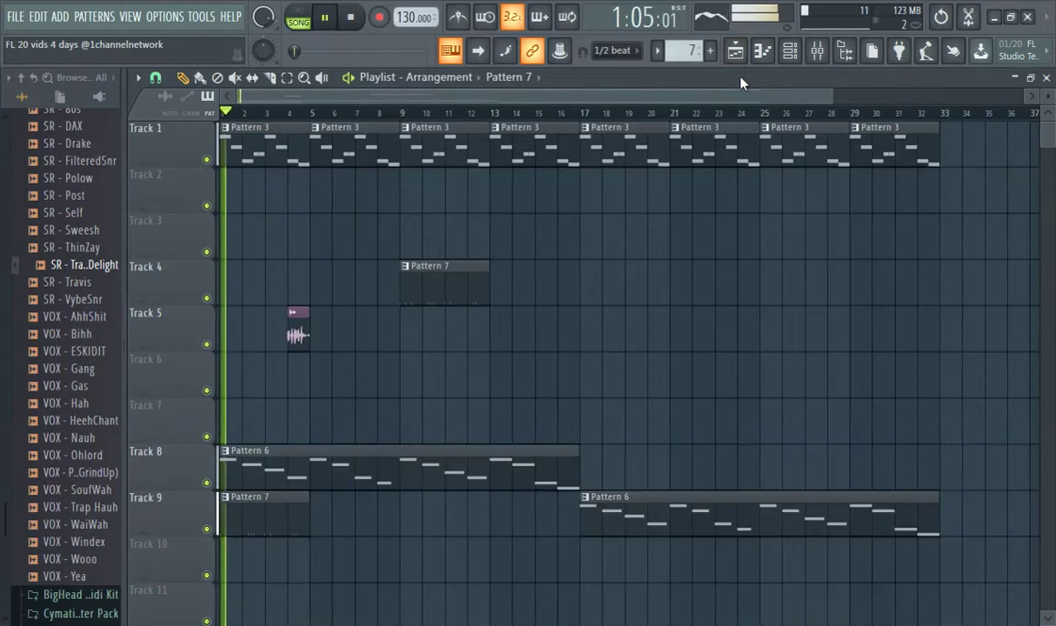
pyautogui.press('F9')
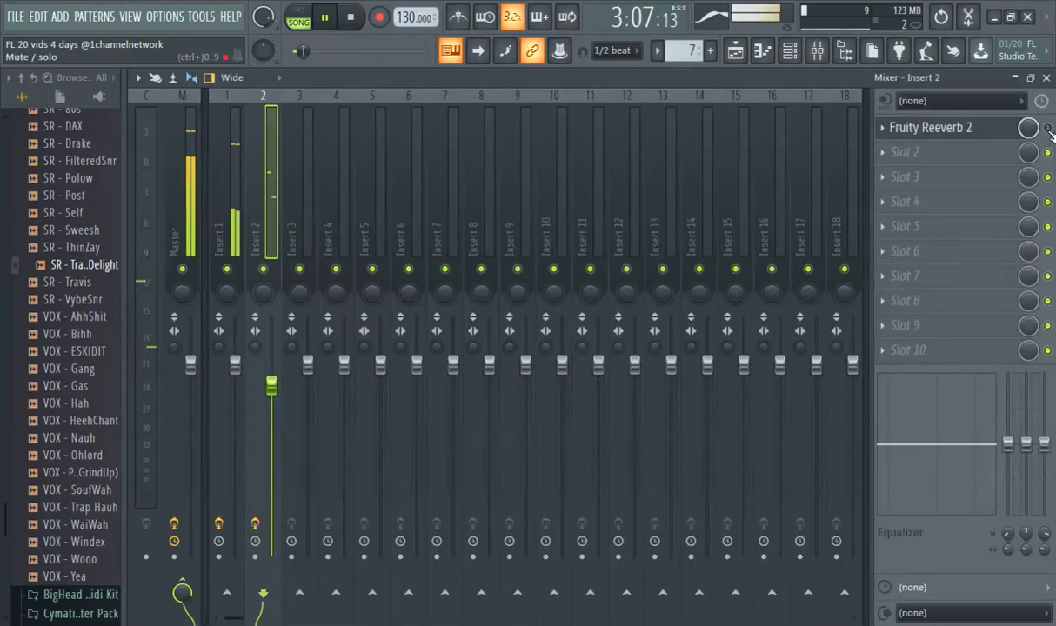
# Play the song from the start while checking the channel rack and the Insert 2 mixer settings.
pyautogui.press('F5')
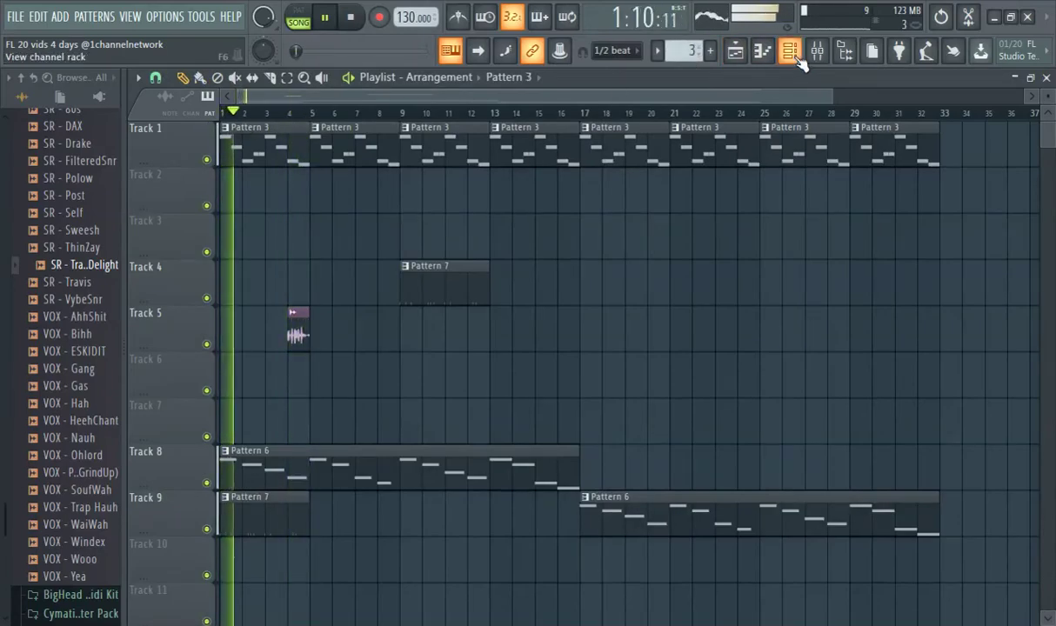
pyautogui.click(790, 52)
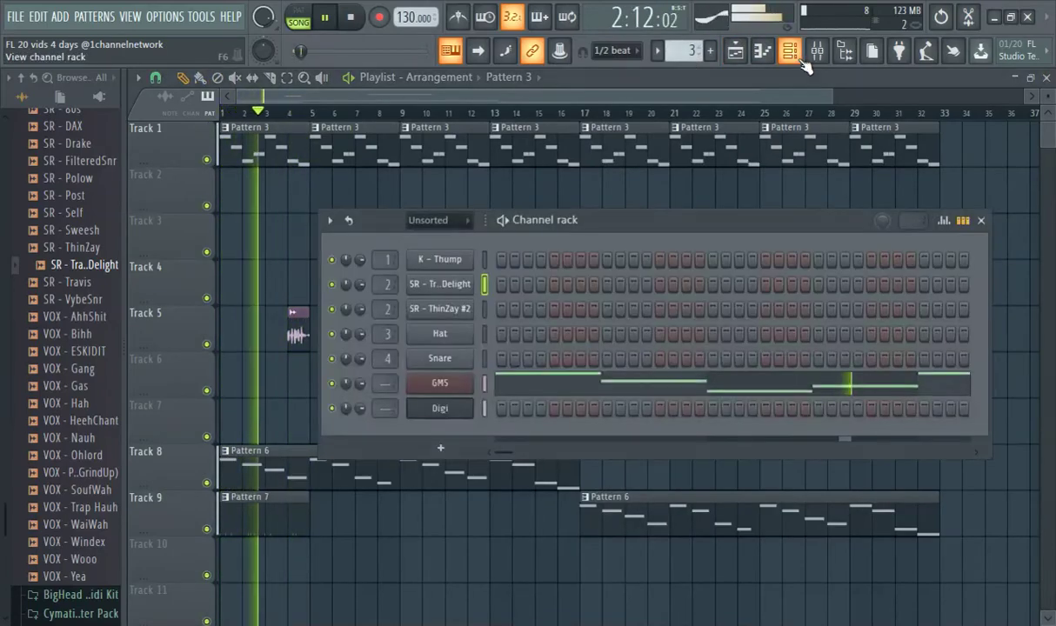
pyautogui.click(816, 52)
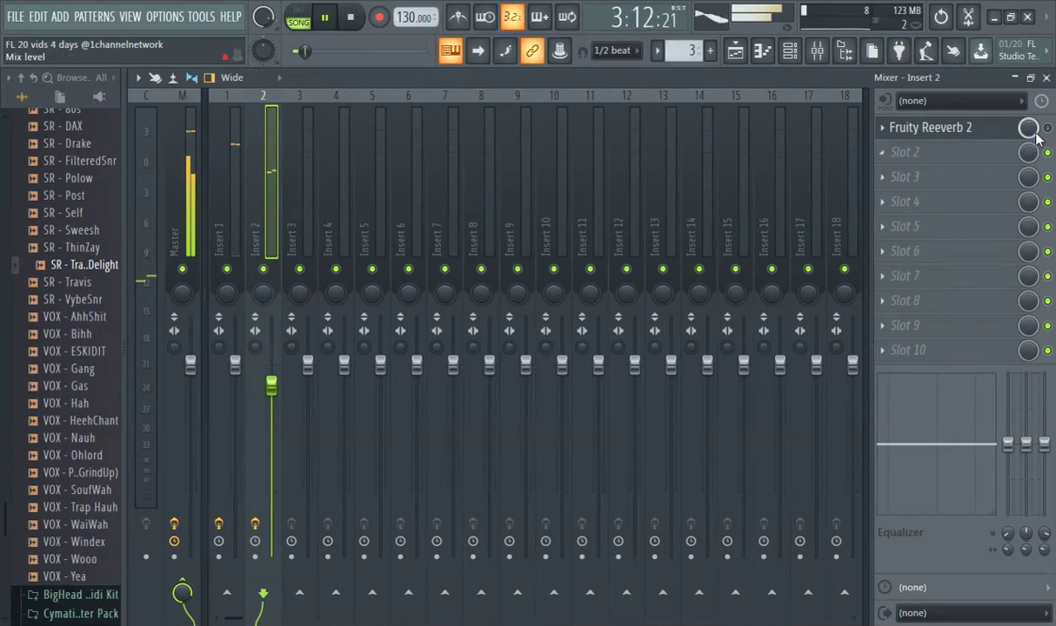
pyautogui.click(735, 50)
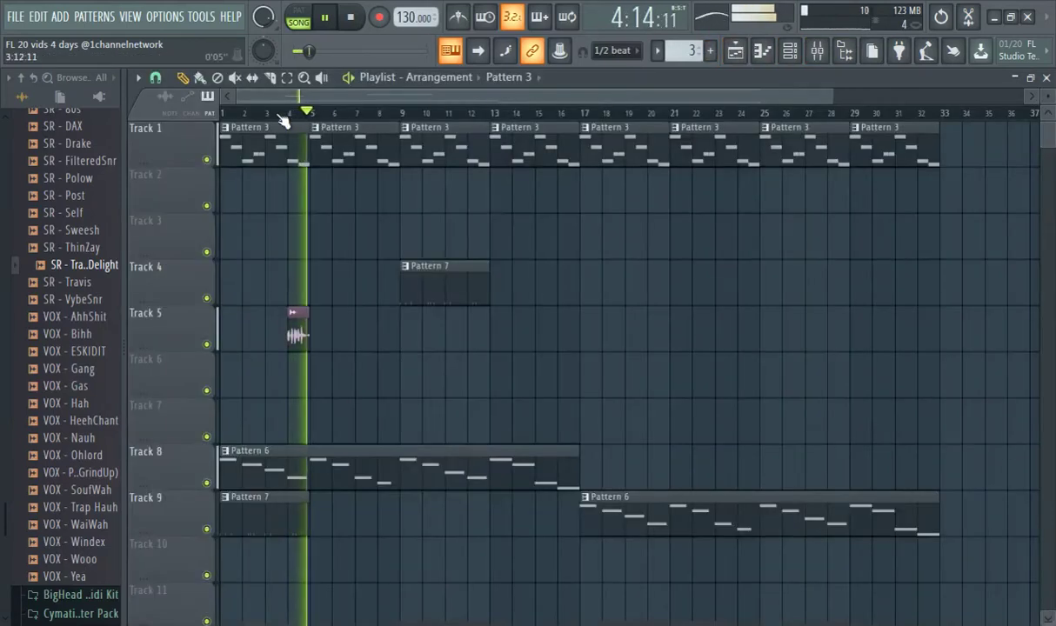